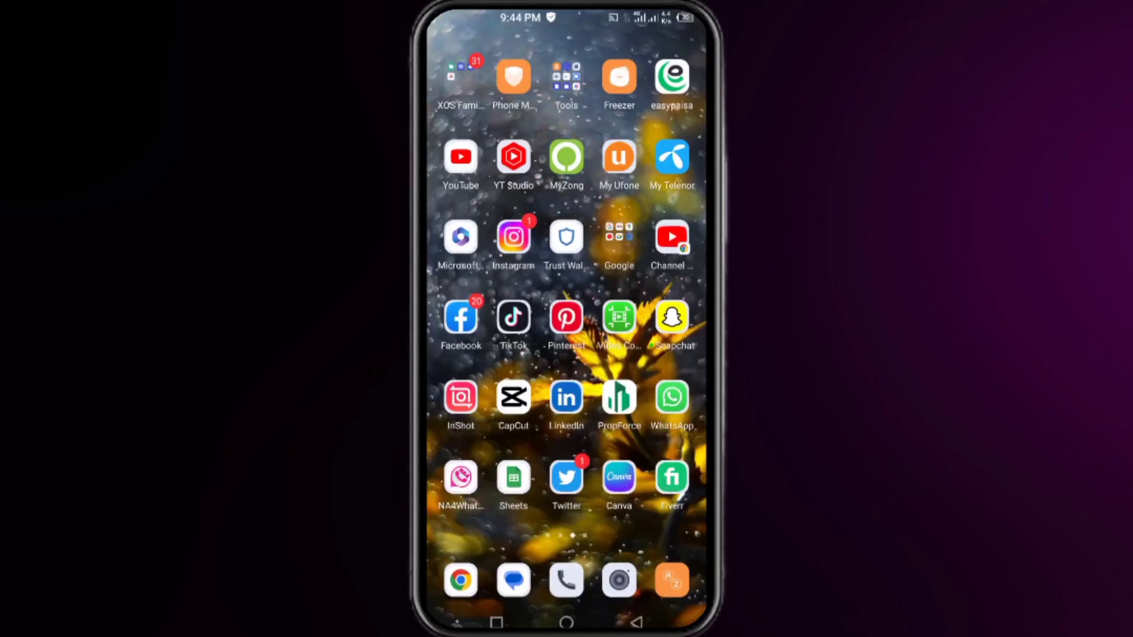
Launch Facebook and go to your own profile page from the home feed
left_click(461, 317)
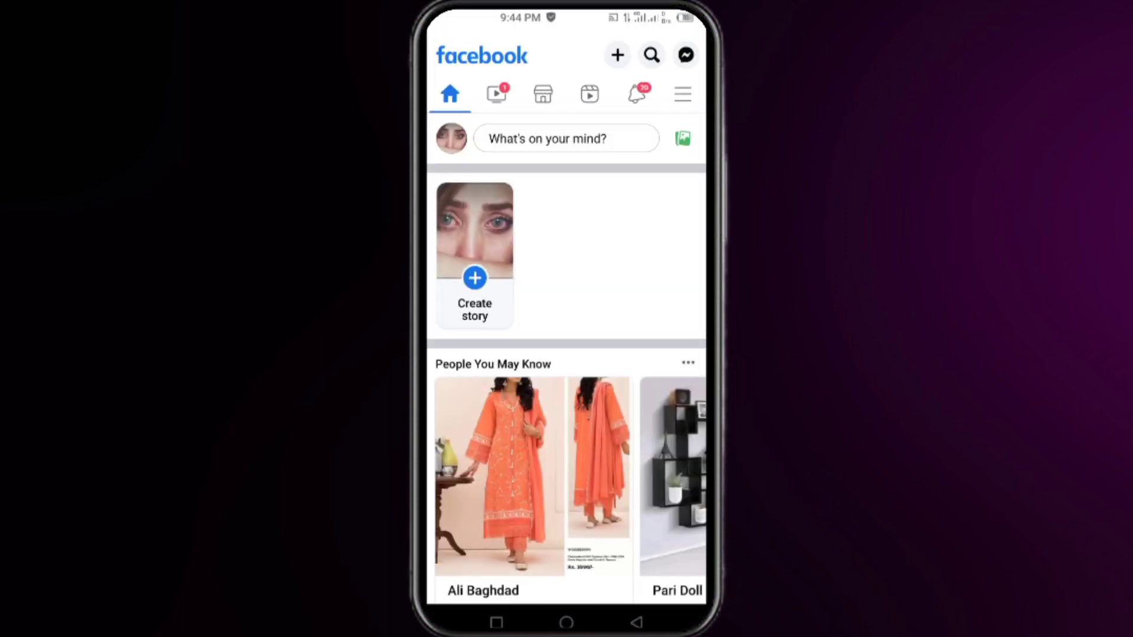
left_click(452, 138)
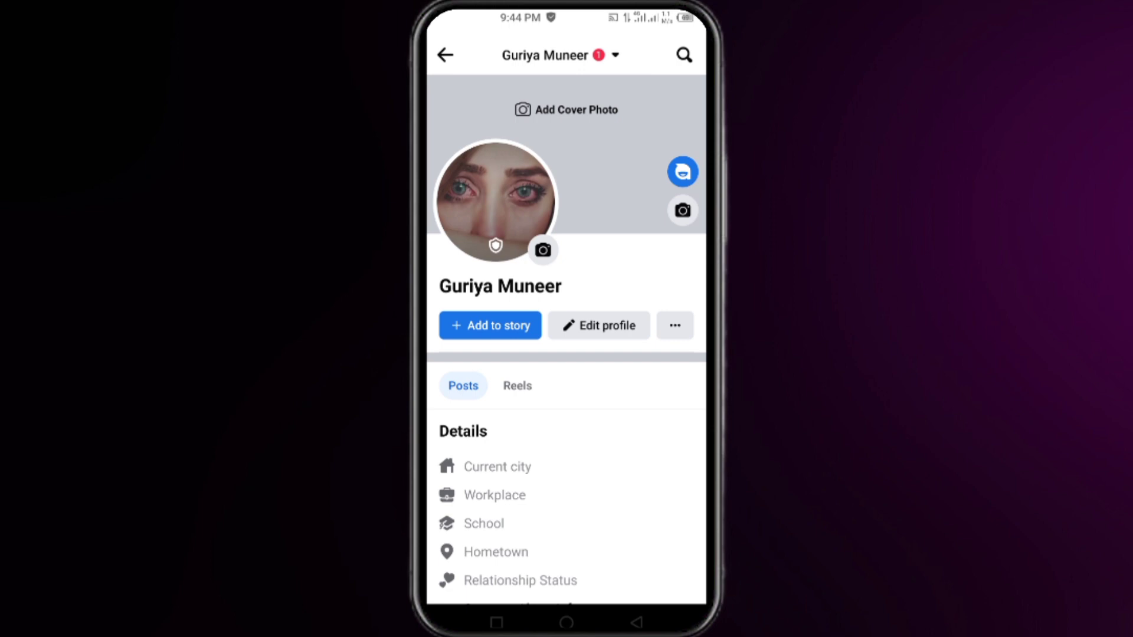
Reach the Activity log via the profile's ··· menu, expand Your posts, and open Manage your posts
left_click(675, 325)
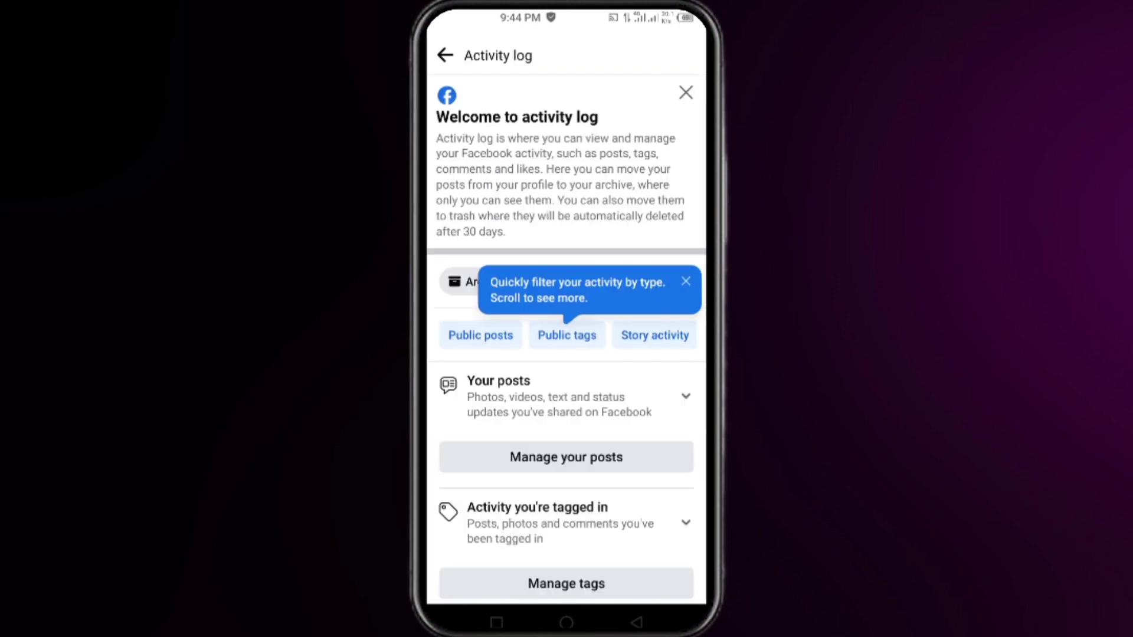
left_click(686, 282)
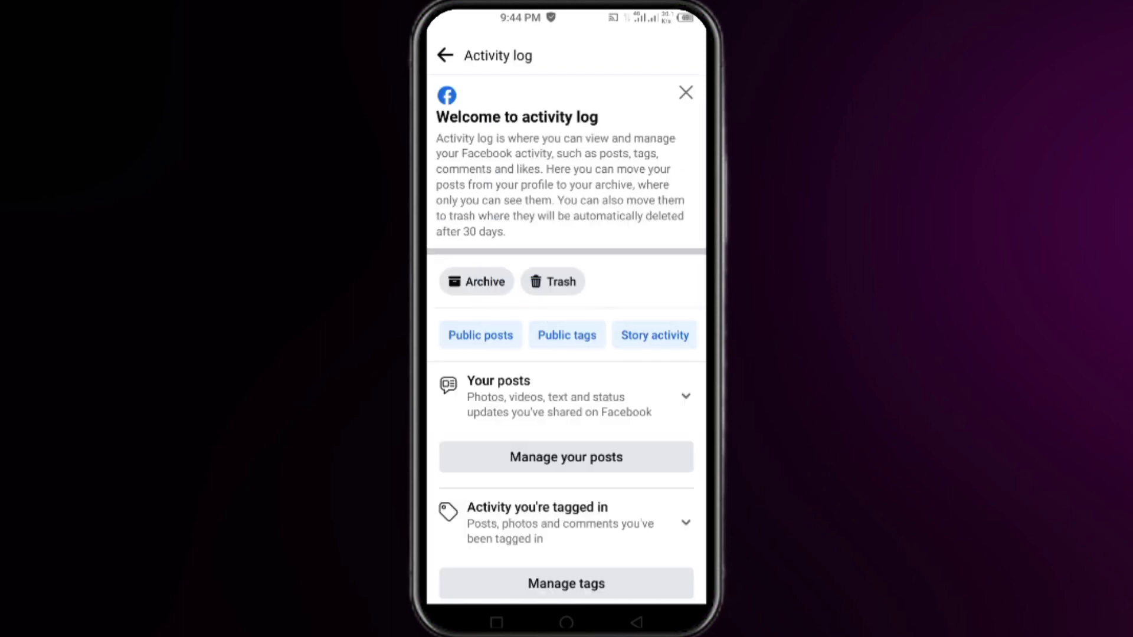
left_click(685, 397)
scroll(567, 355, "down", 3)
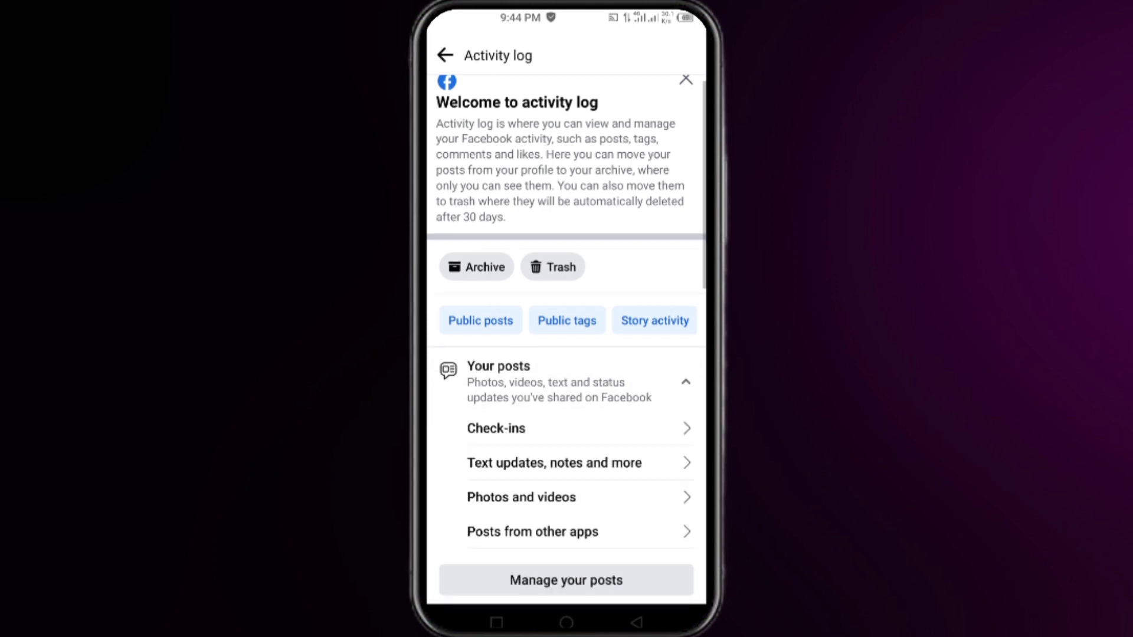
scroll(567, 354, "down", 3)
scroll(567, 355, "up", 3)
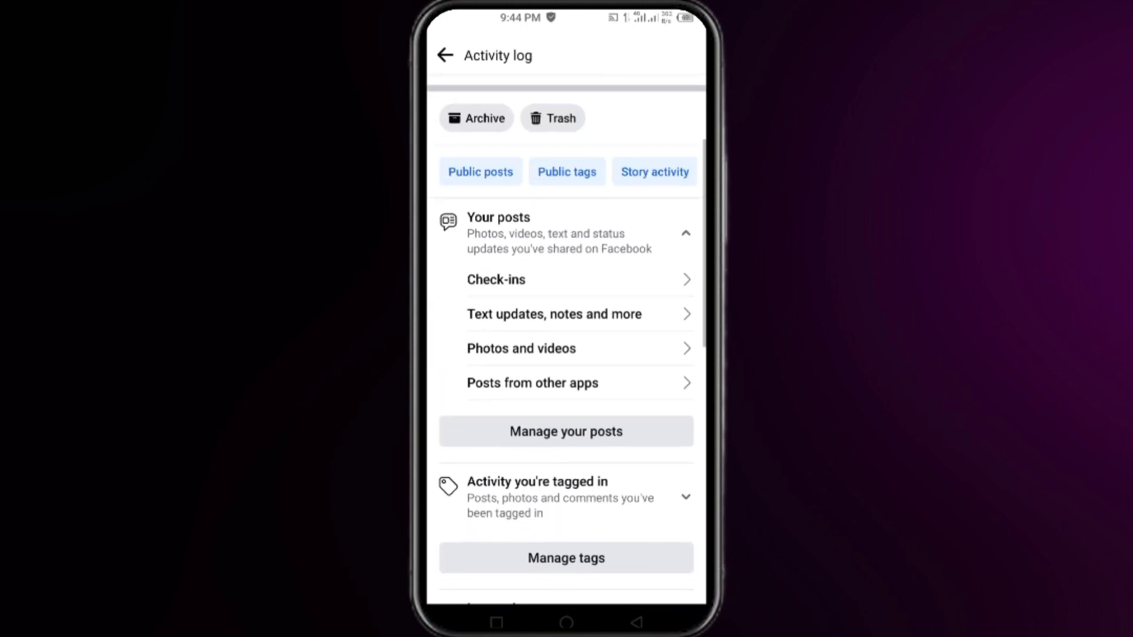
scroll(567, 354, "down", 3)
left_click(565, 321)
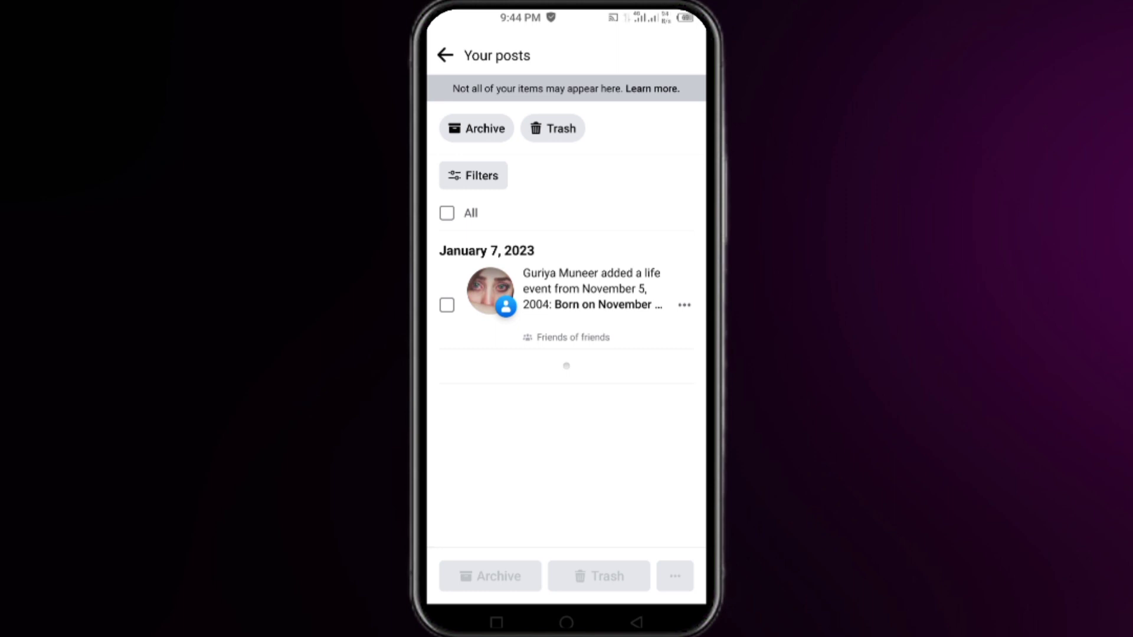
Toggle the All checkbox on and off, then tick the January 7, 2023 life event post
left_click(447, 212)
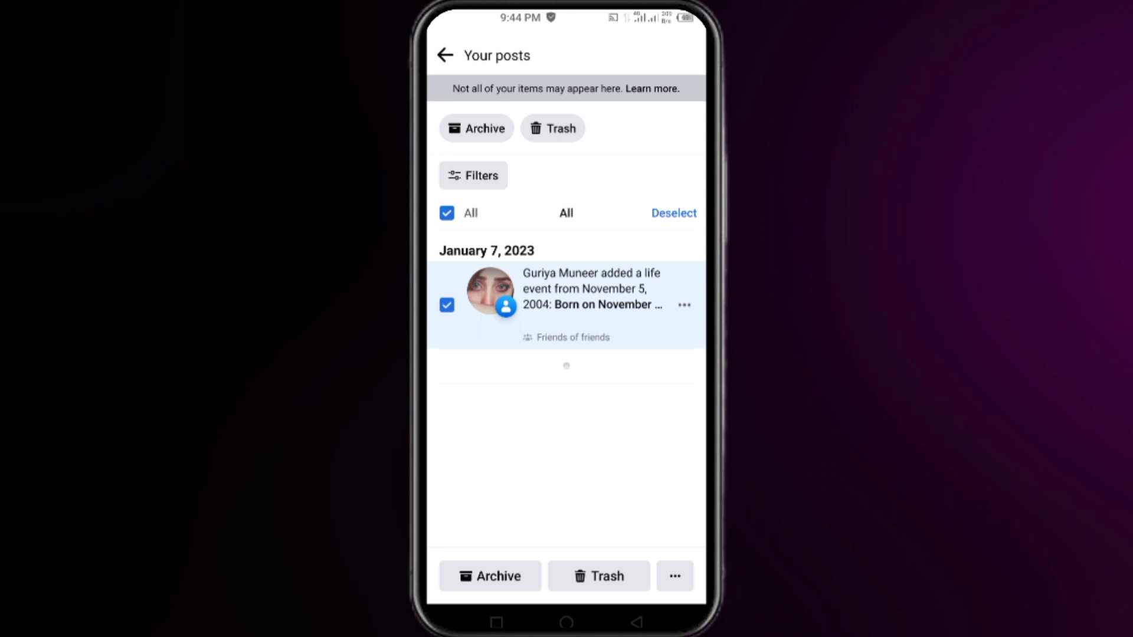
left_click(674, 212)
left_click(446, 306)
Trash the life event post, confirm Move to trash, and reselect the post
left_click(600, 576)
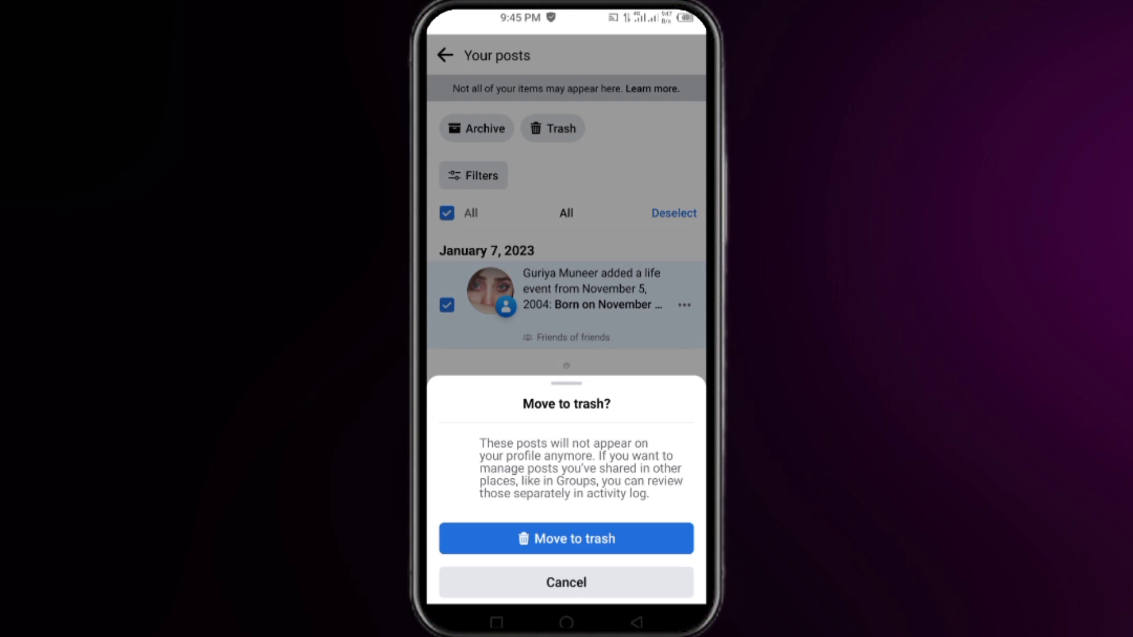
left_click(566, 539)
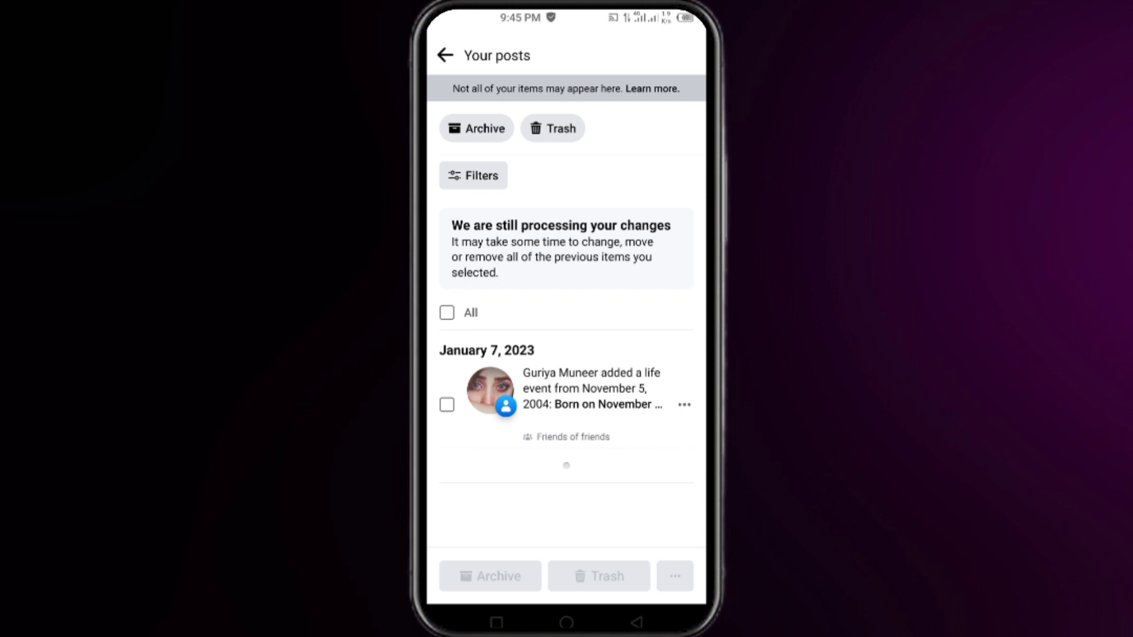
left_click(446, 312)
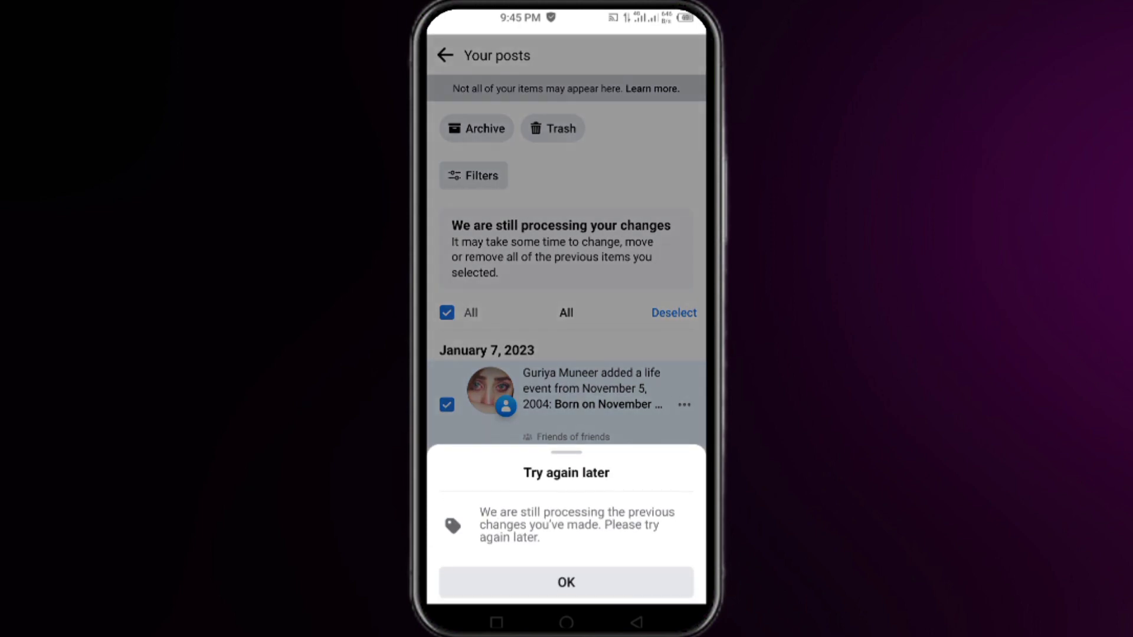
left_click(566, 582)
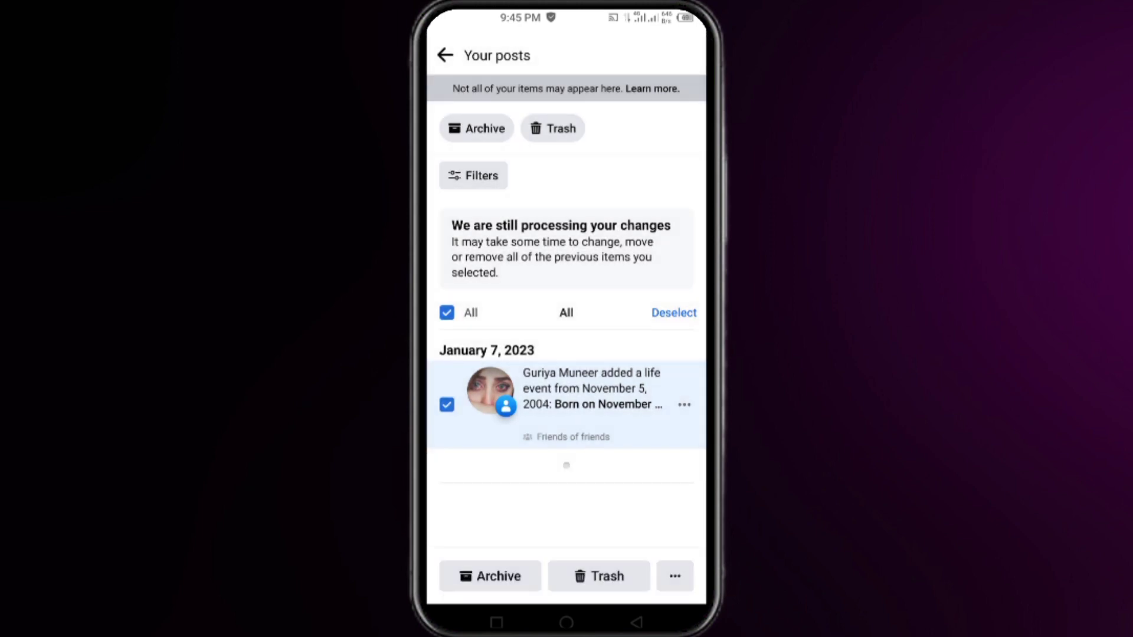
left_click(447, 405)
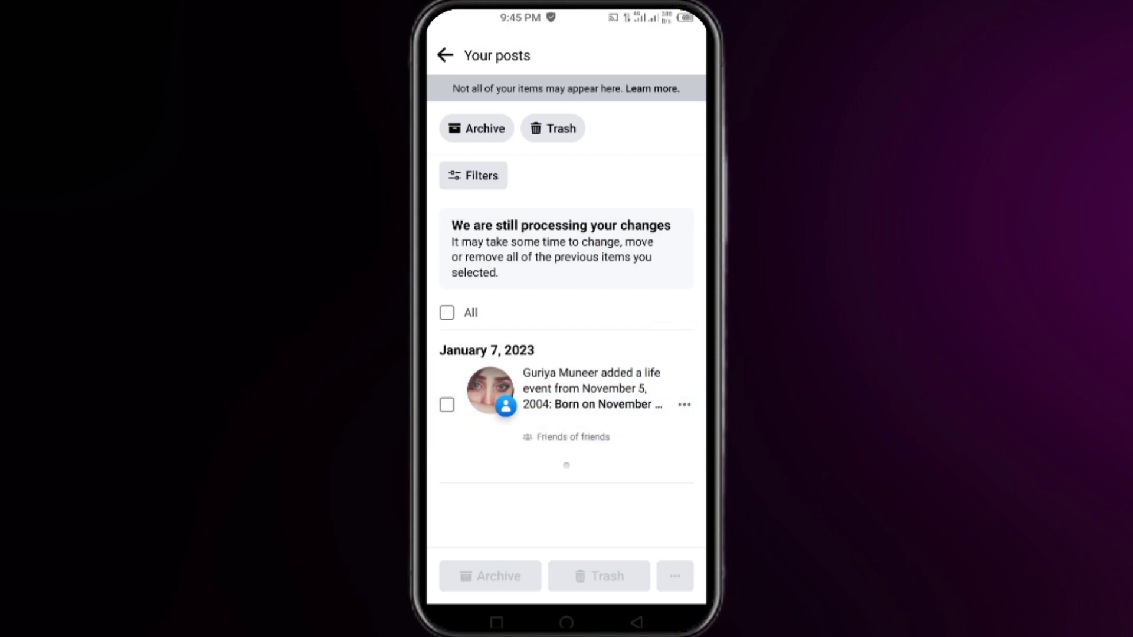
left_click(684, 405)
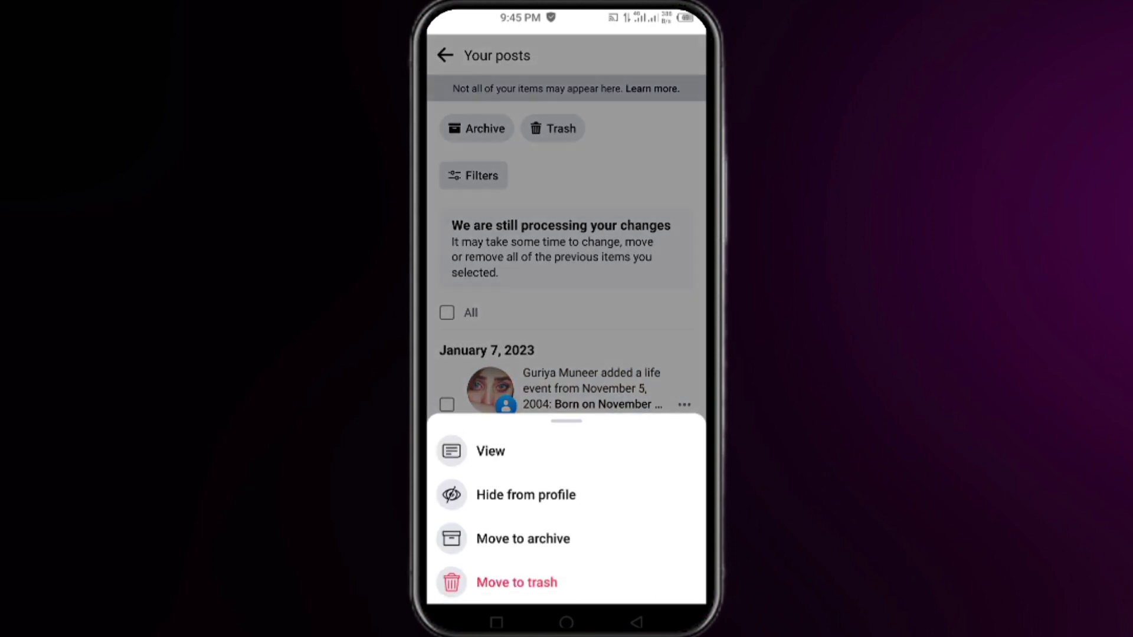
left_click(516, 582)
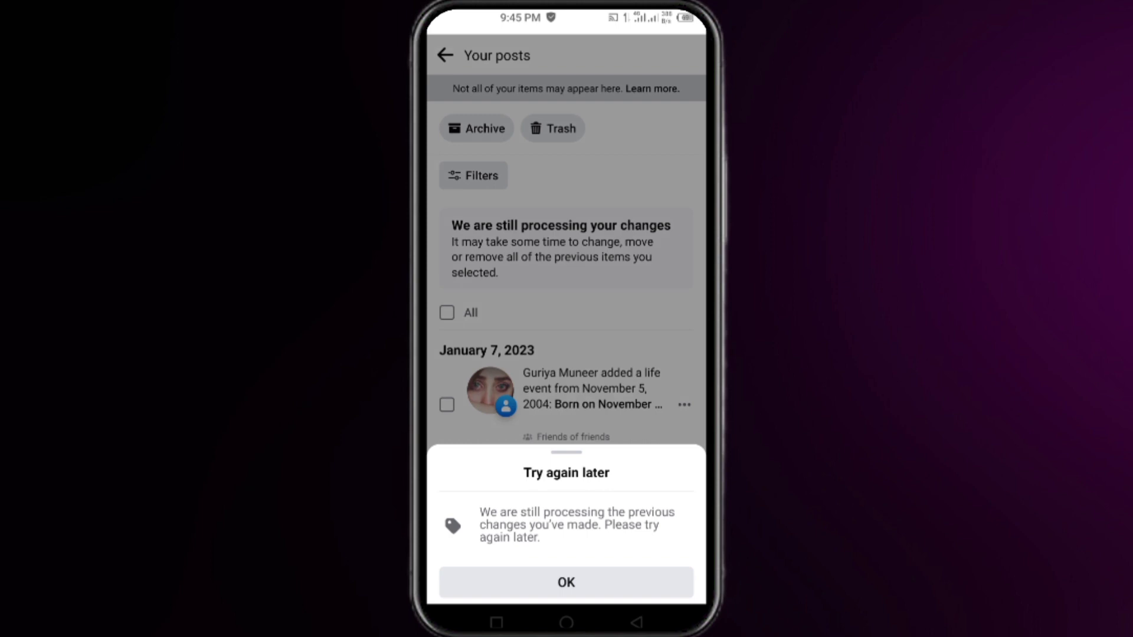
left_click(566, 582)
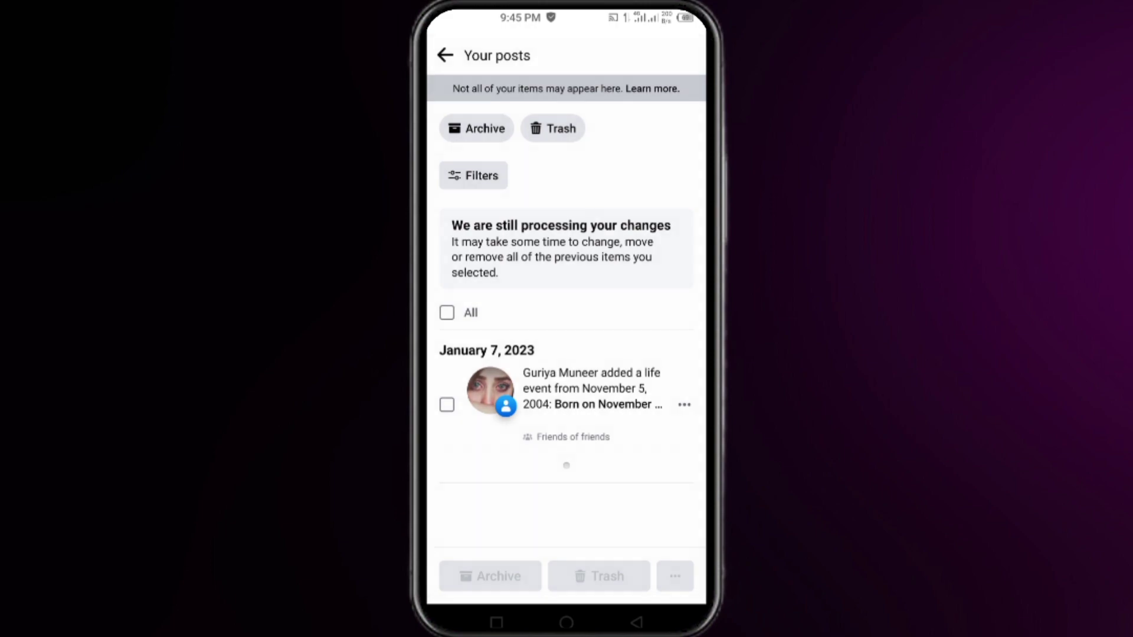